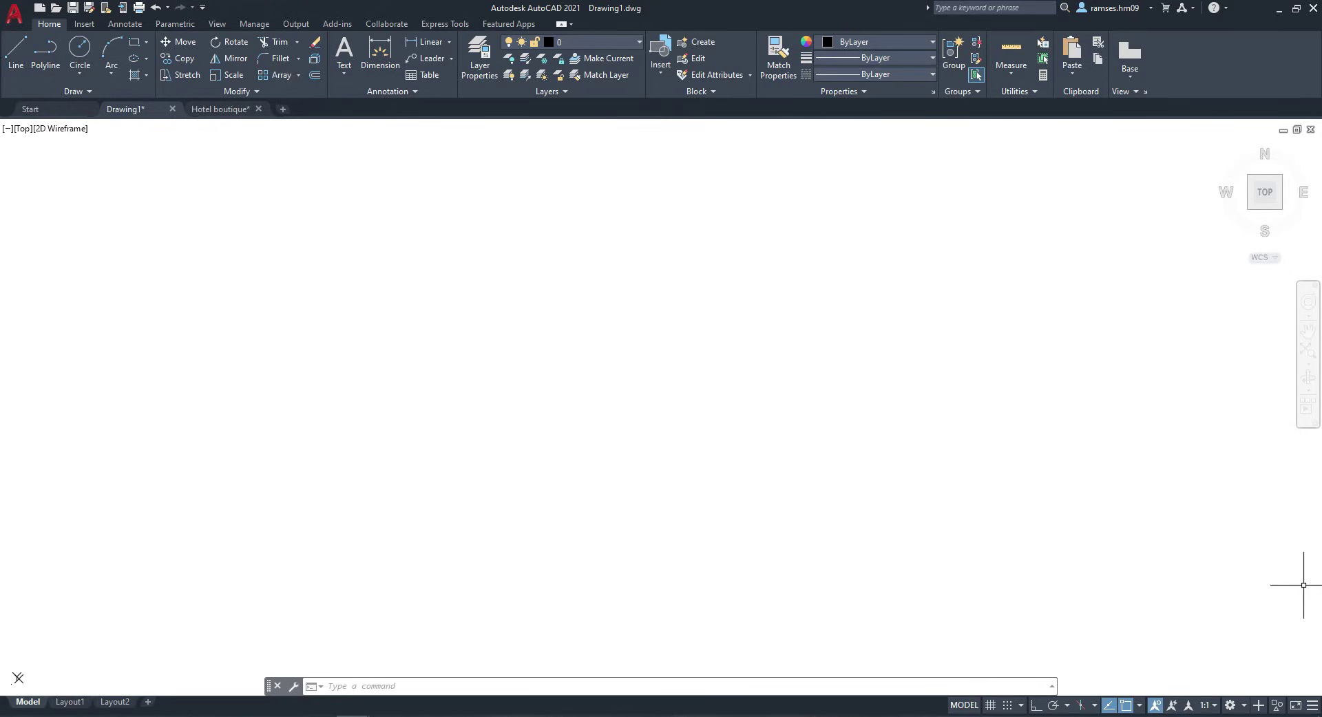
Minimize AutoCAD and open the desktop's Localización.png aerial photo in Paint
{"action": "left_click", "coordinate": [1274, 11]}
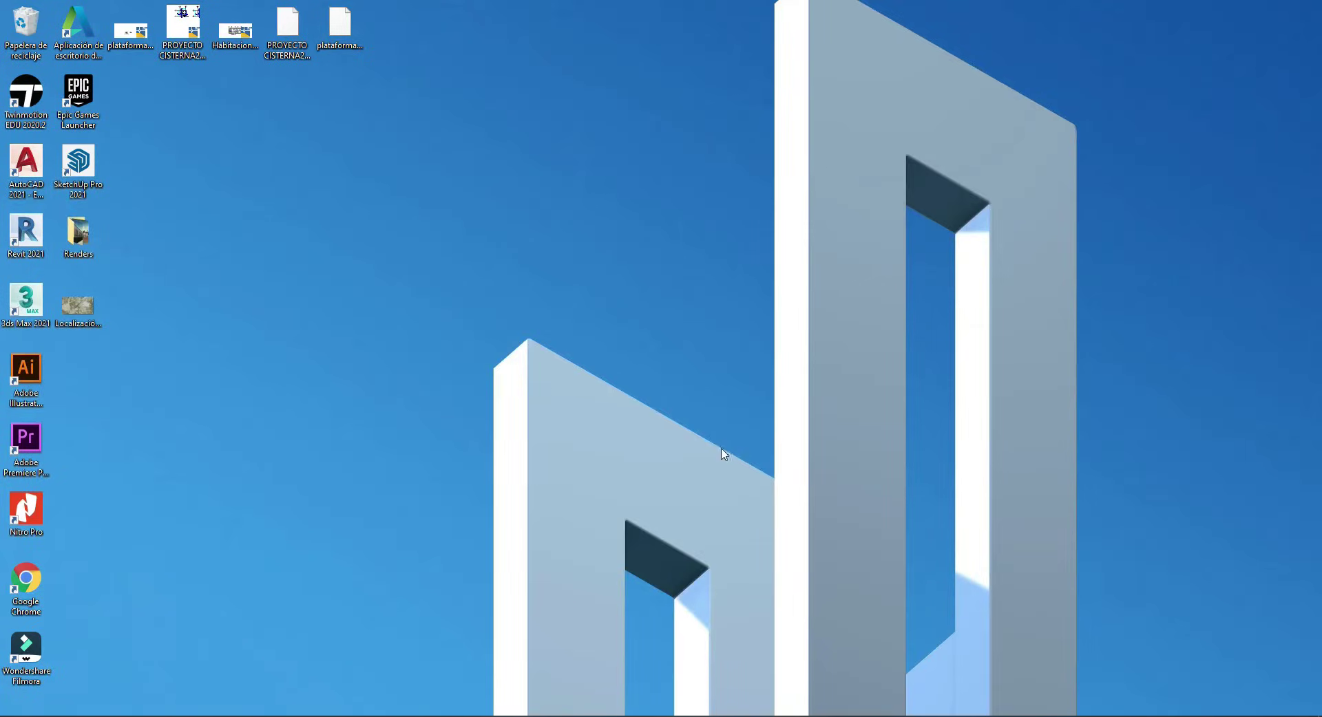
{"action": "right_click", "coordinate": [78, 318]}
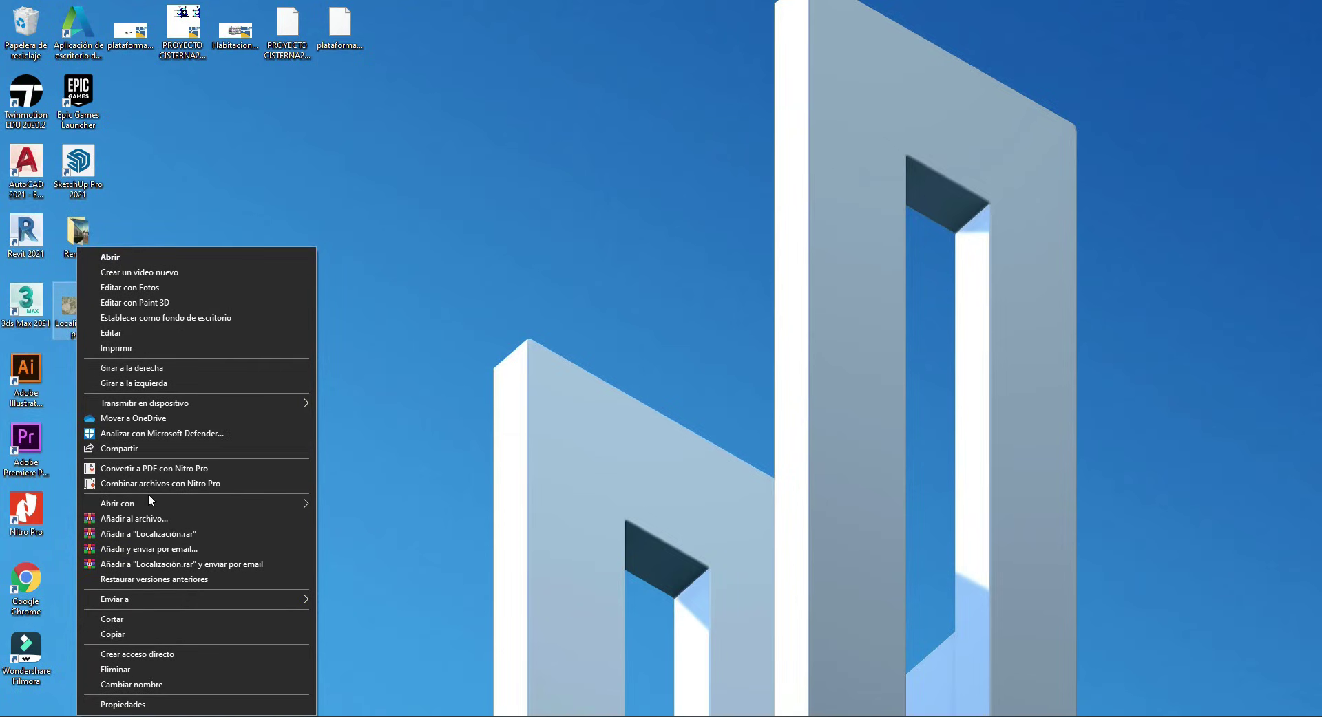
{"action": "mouse_move", "coordinate": [196, 504]}
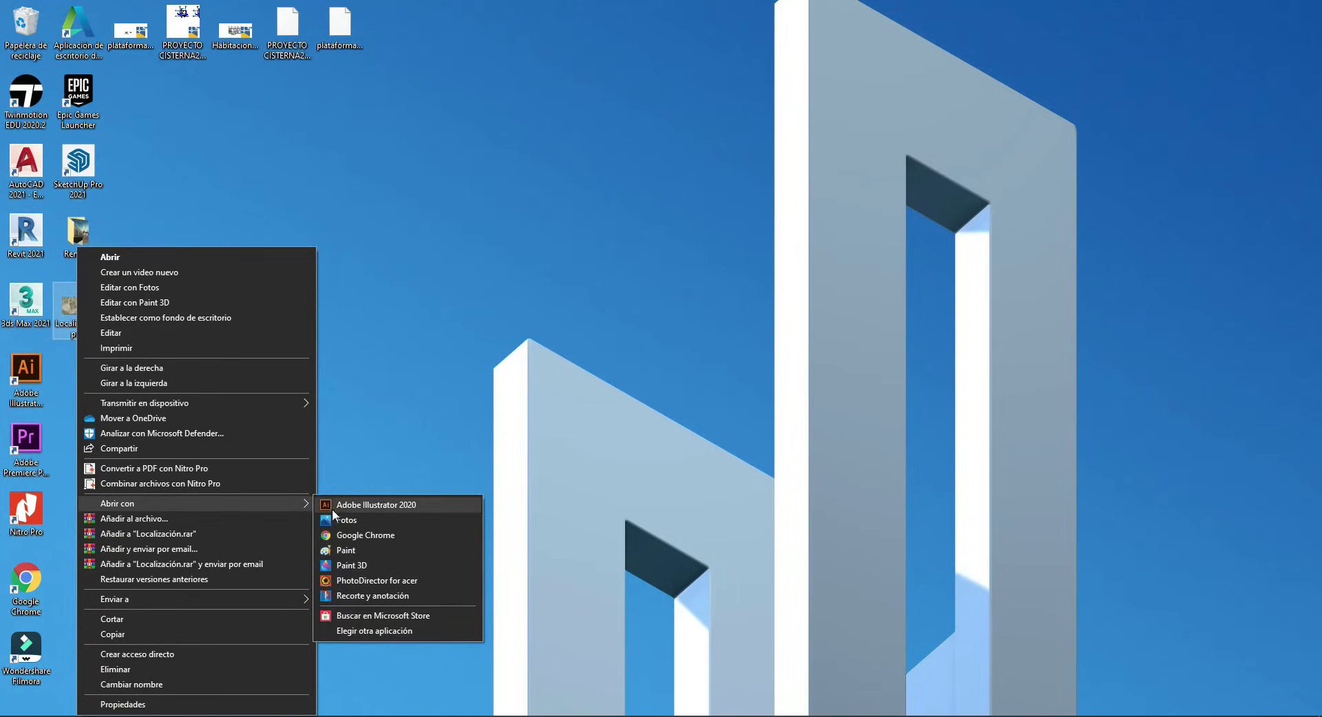
{"action": "left_click", "coordinate": [381, 547]}
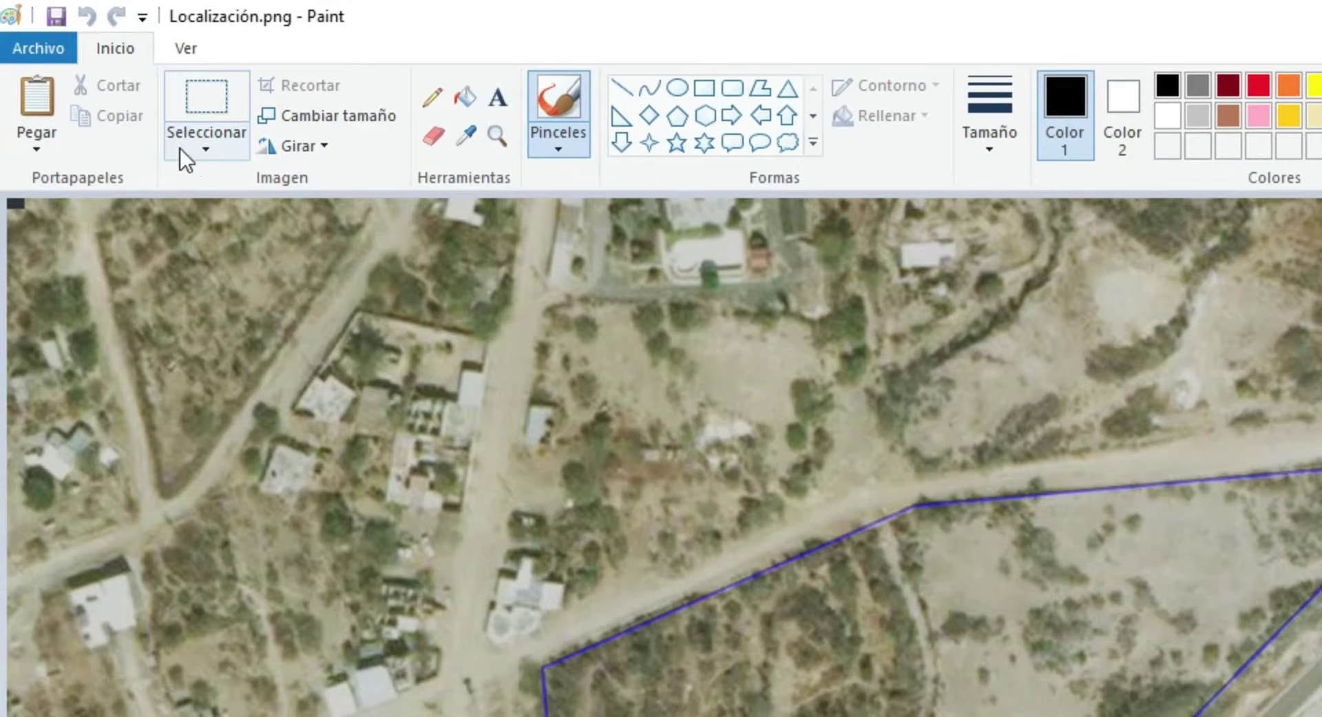
Select all of the Localización.png image in Paint, copy it, and return to AutoCAD
{"action": "left_click", "coordinate": [190, 148]}
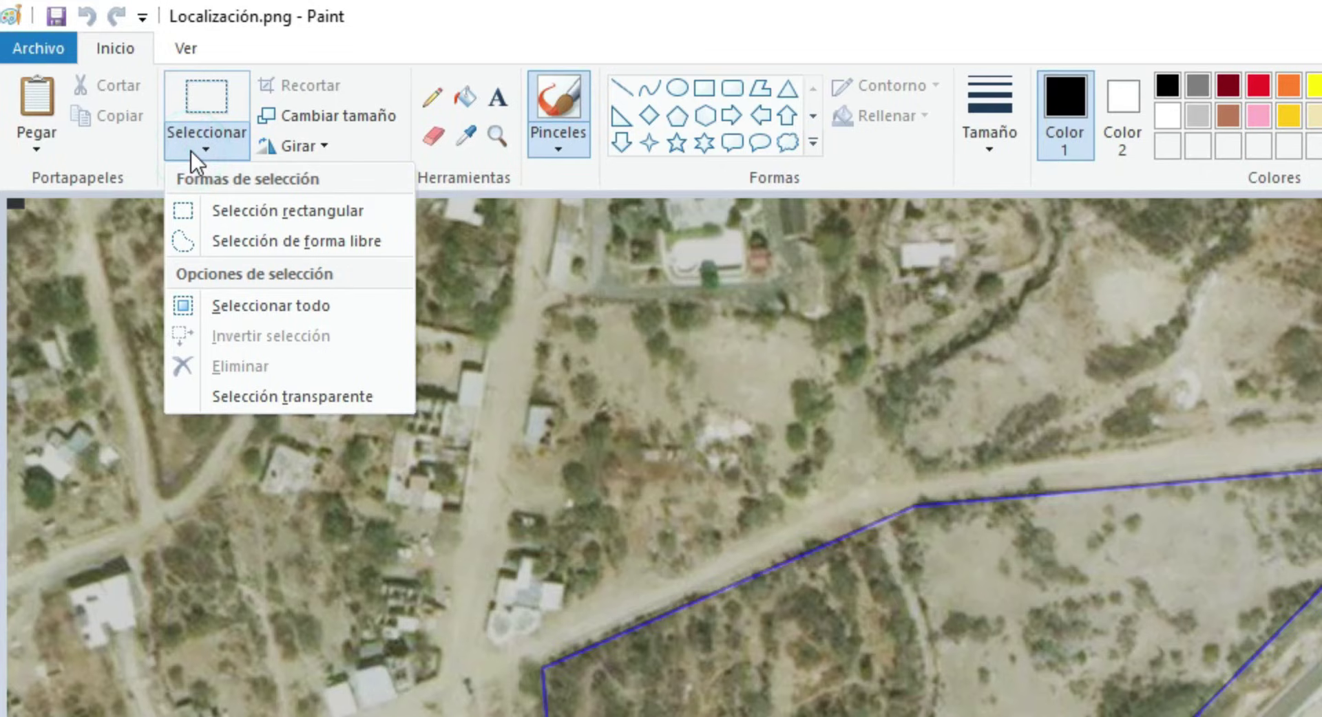
{"action": "left_click", "coordinate": [259, 310]}
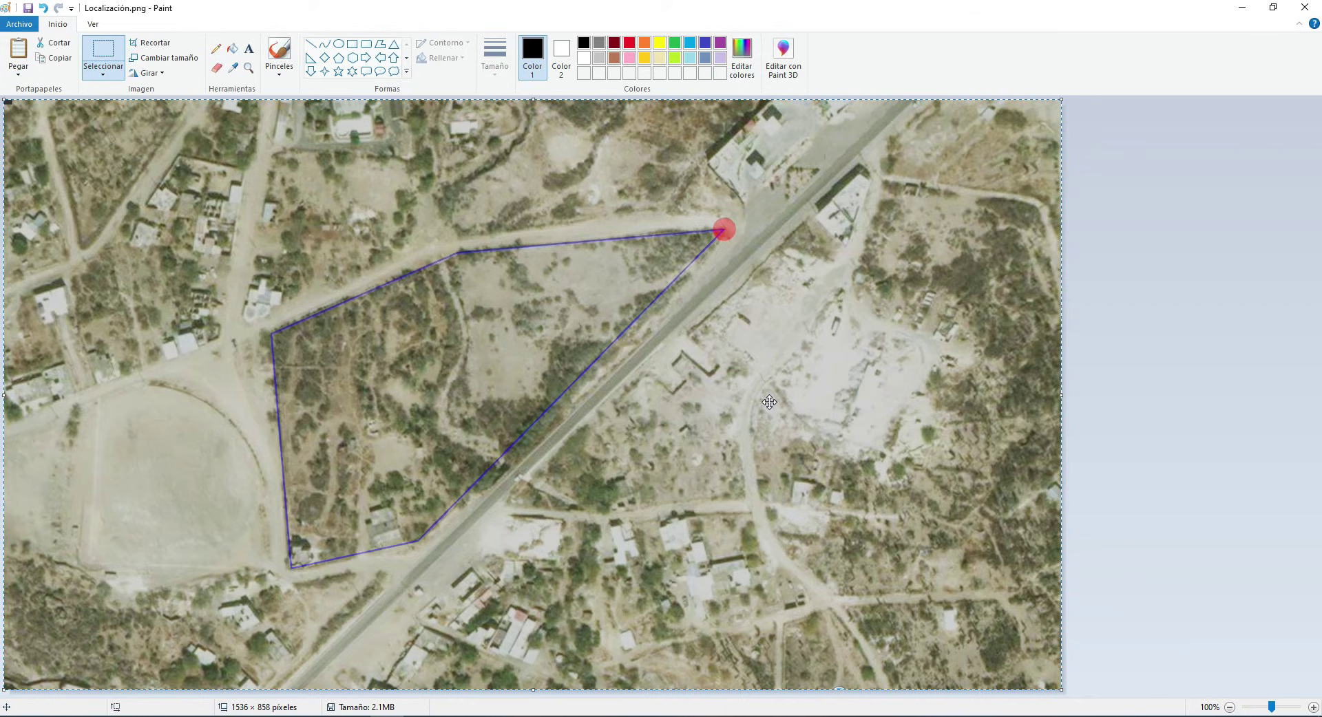
{"action": "right_click", "coordinate": [770, 404]}
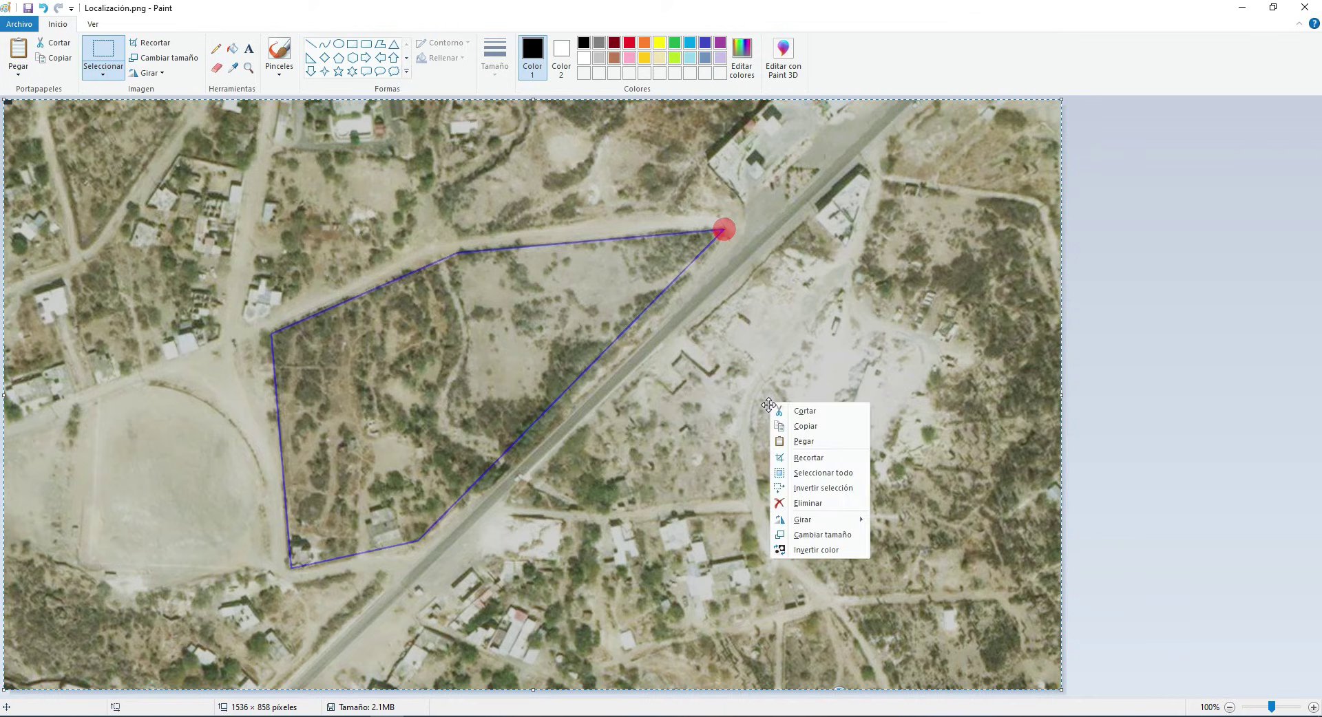
{"action": "left_click", "coordinate": [826, 427]}
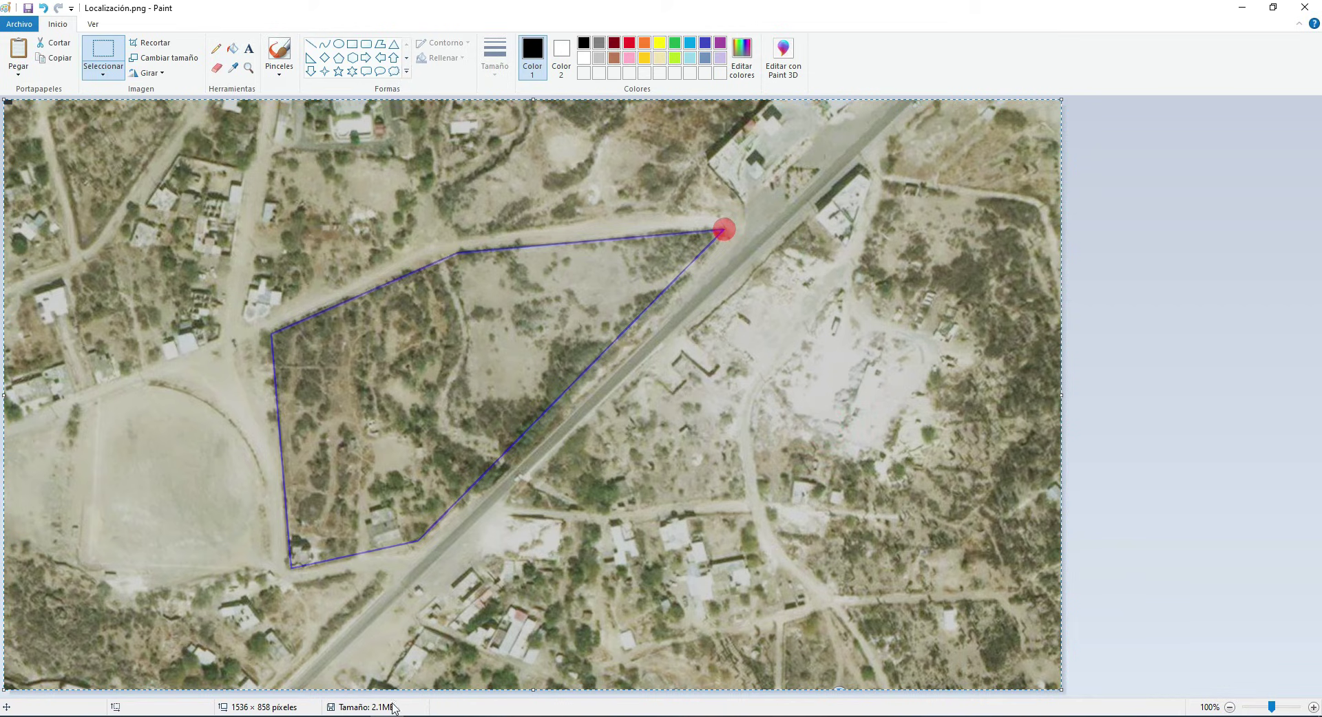
{"action": "left_click", "coordinate": [403, 678]}
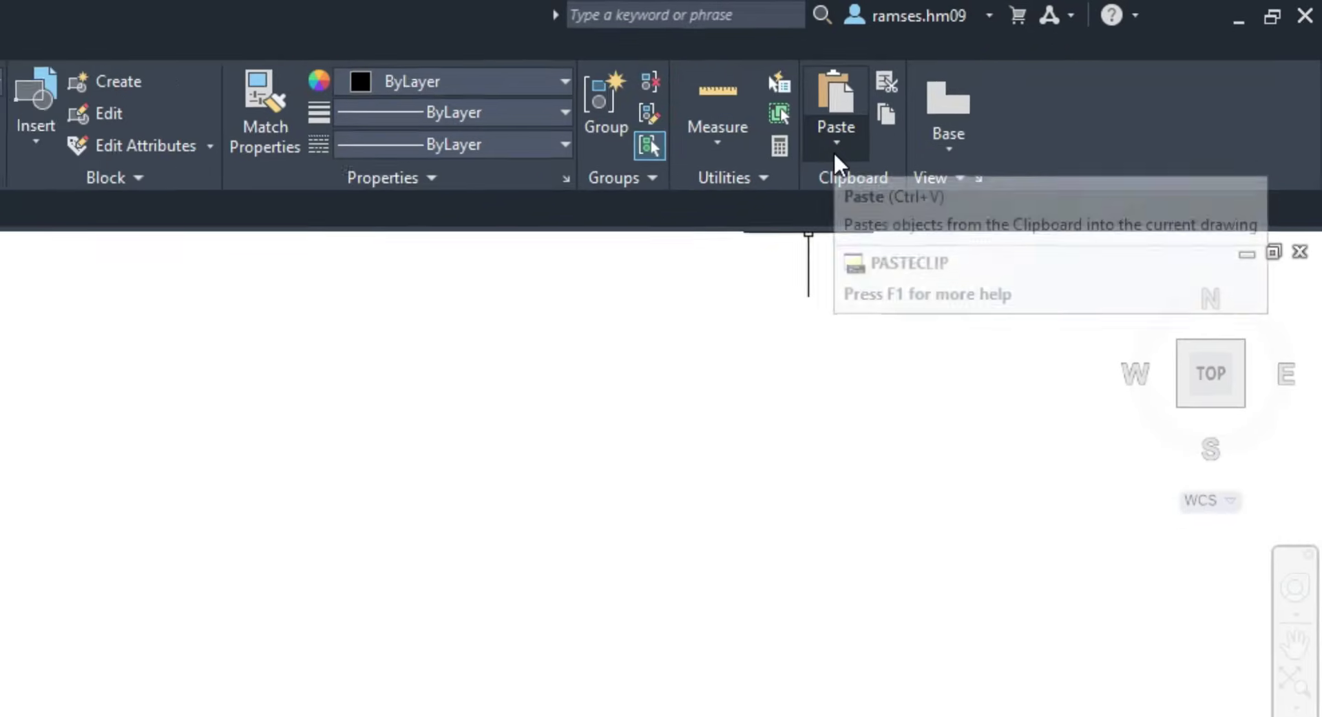
Paste Special the clipboard photo as Imagen de pincel and place it in Drawing1
{"action": "left_click", "coordinate": [835, 153]}
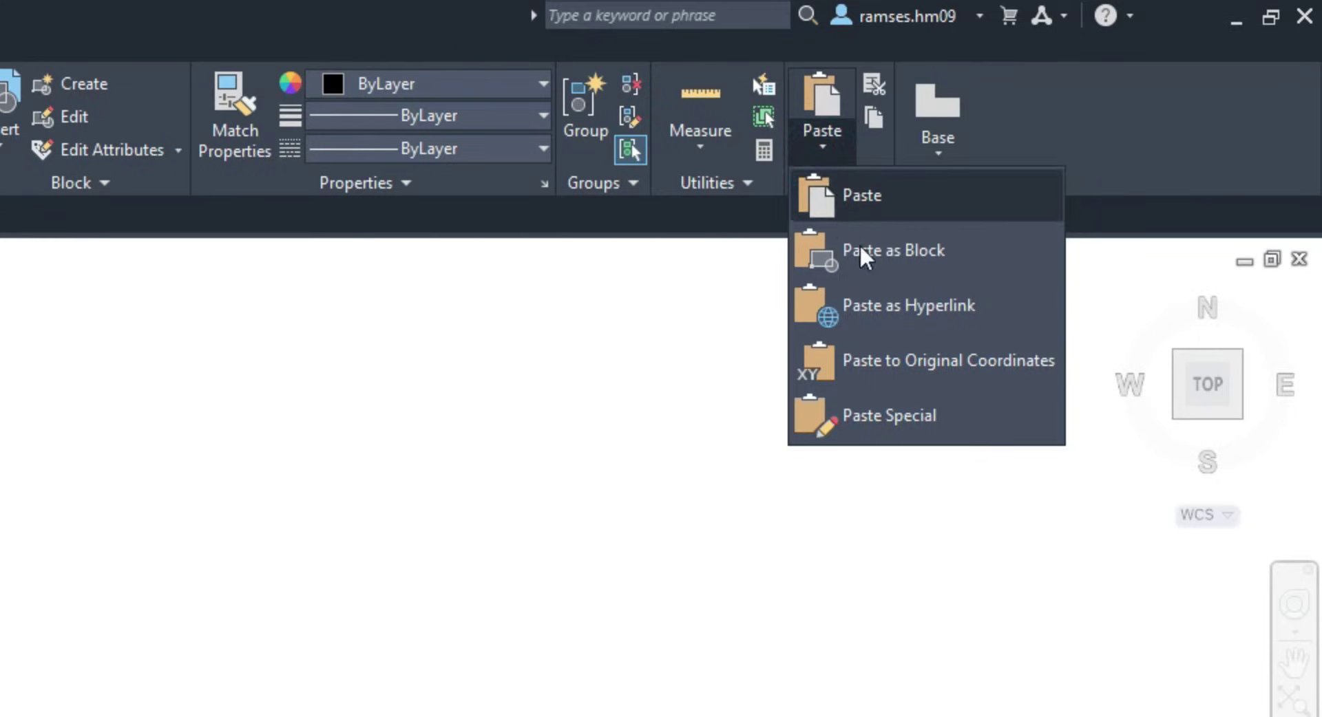
{"action": "left_click", "coordinate": [925, 416]}
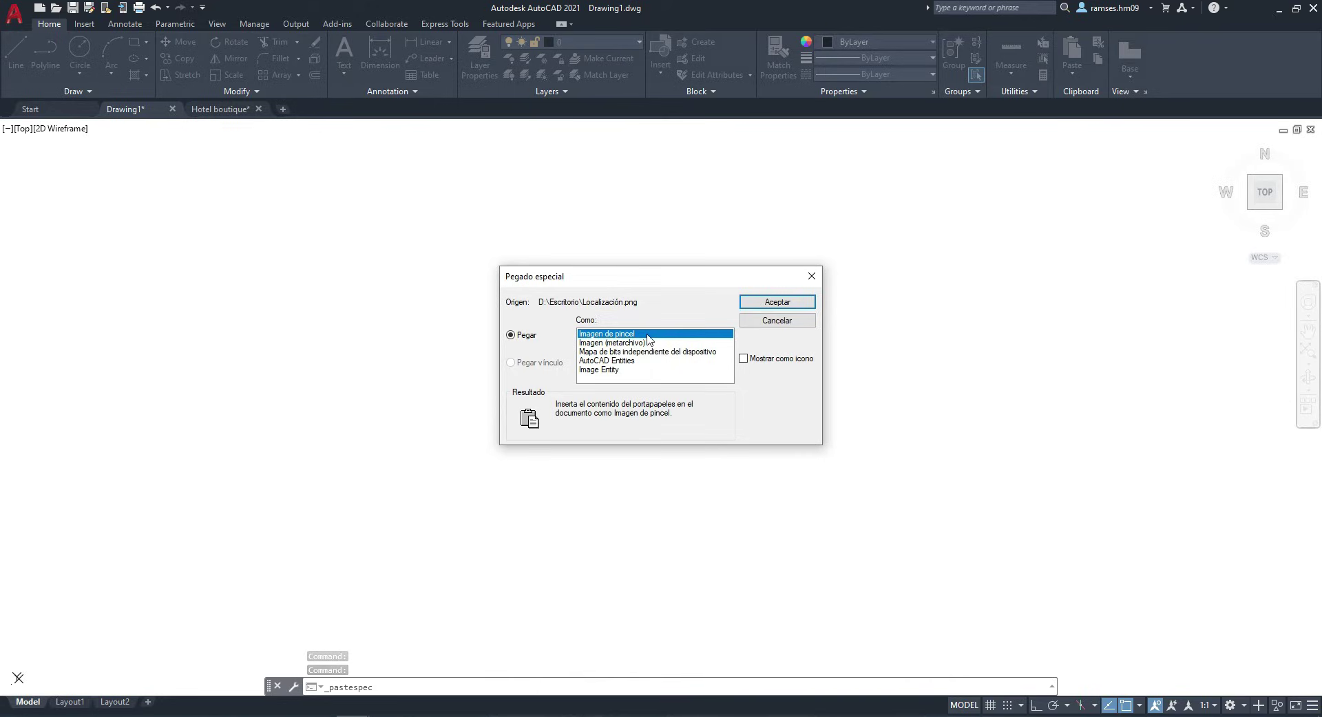
{"action": "left_click", "coordinate": [772, 303]}
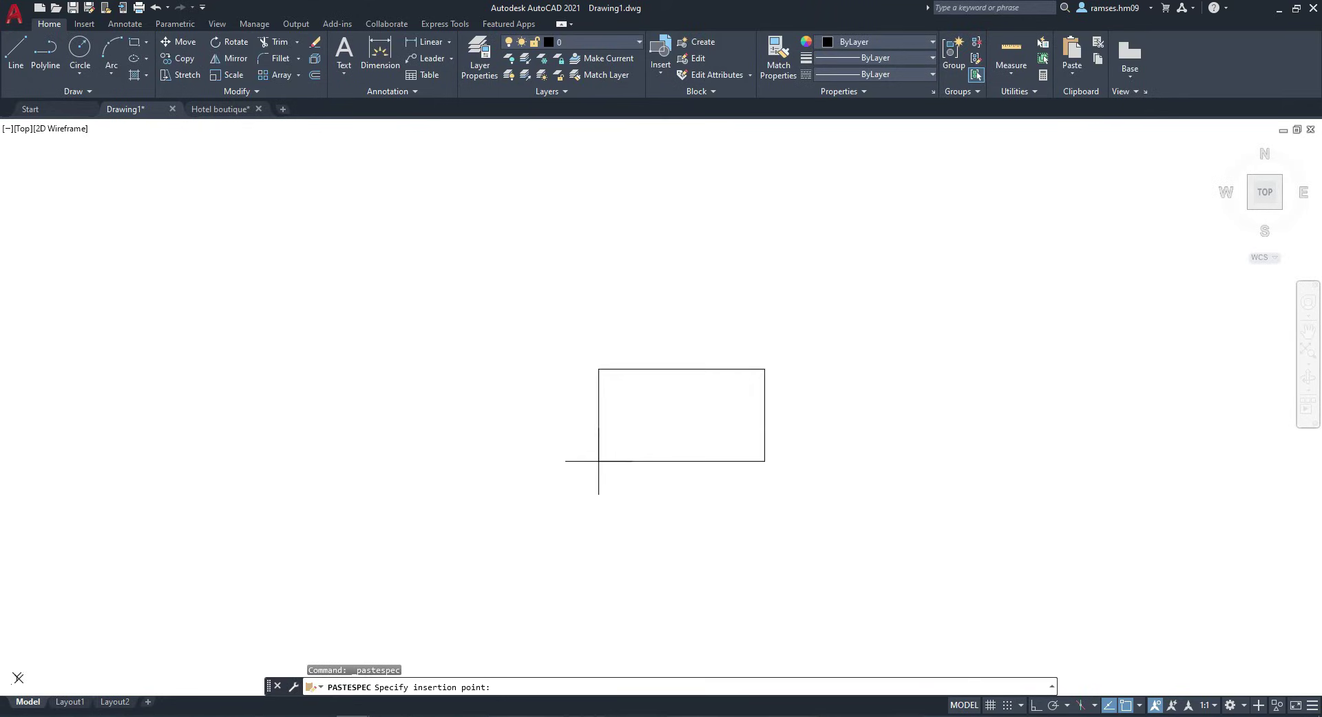
{"action": "left_click", "coordinate": [716, 411]}
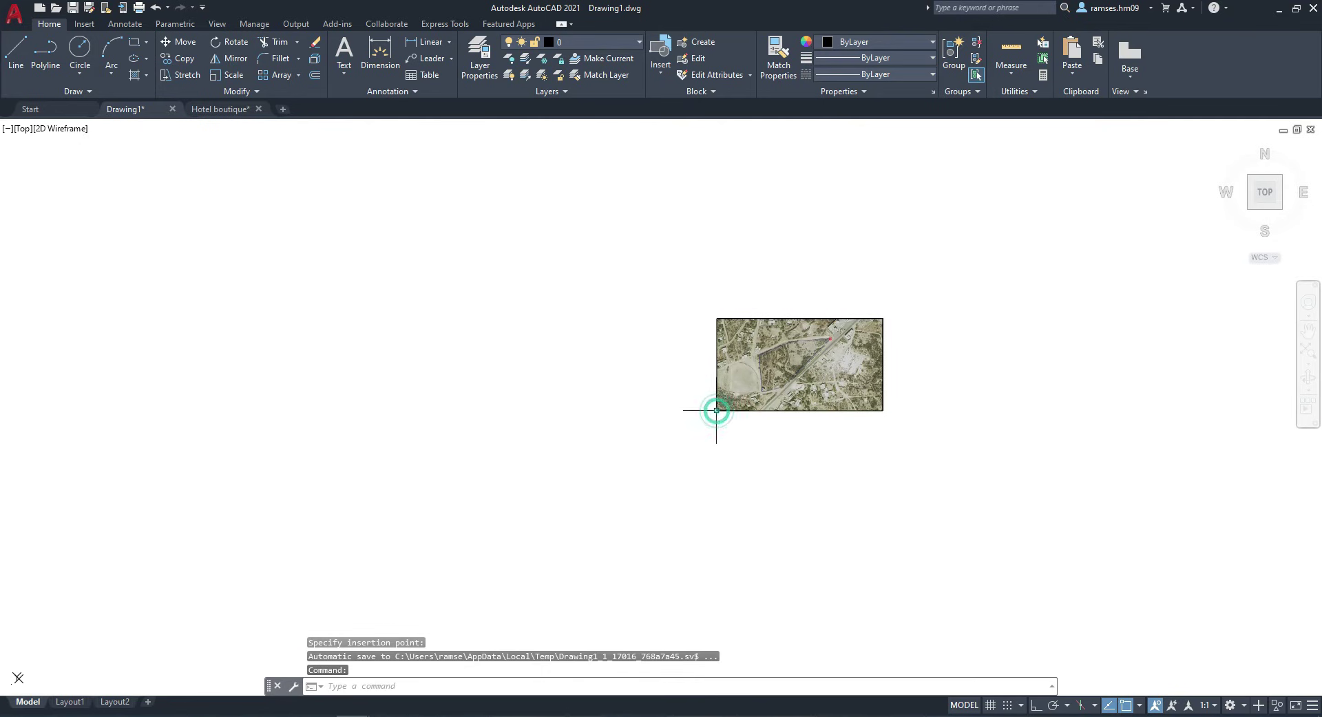
{"action": "scroll", "coordinate": [812, 392], "scroll_direction": "up", "scroll_amount": 4}
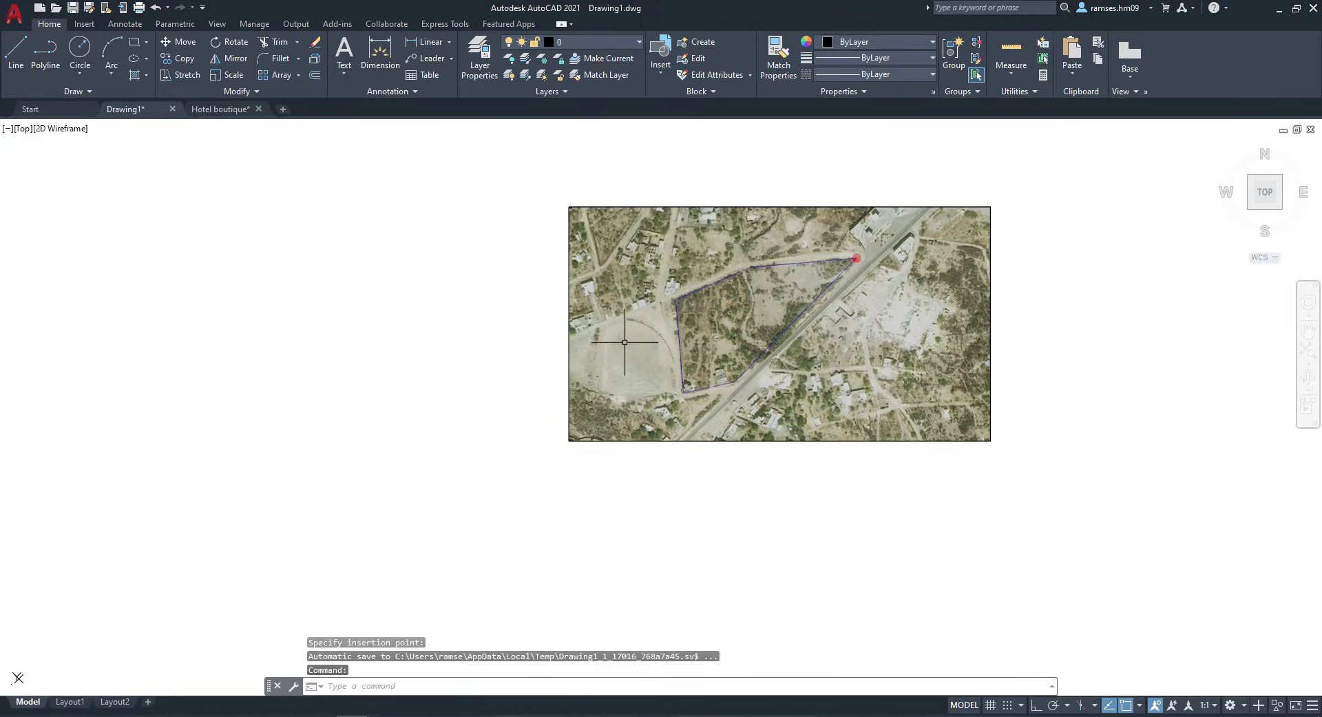
Copy the Localización.png file itself from the desktop and return to AutoCAD
{"action": "key", "text": "super+d"}
{"action": "double_click", "coordinate": [84, 324]}
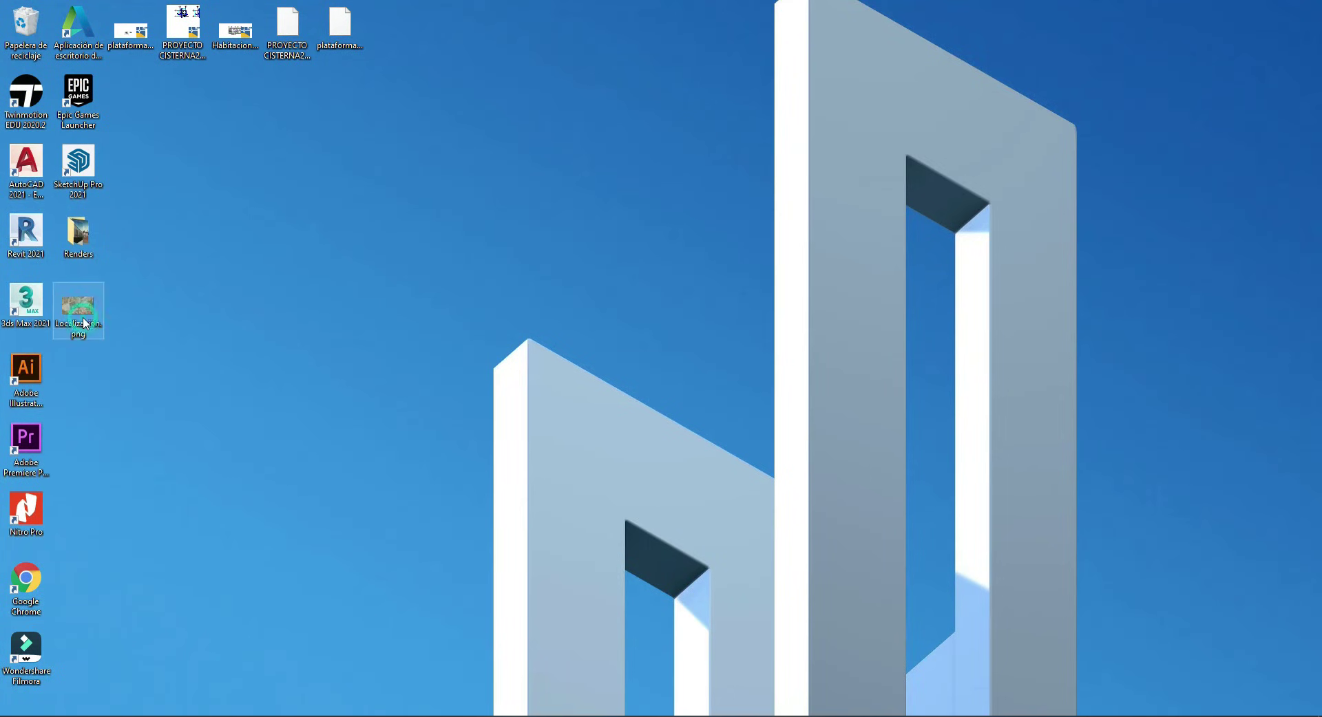
{"action": "right_click", "coordinate": [94, 323]}
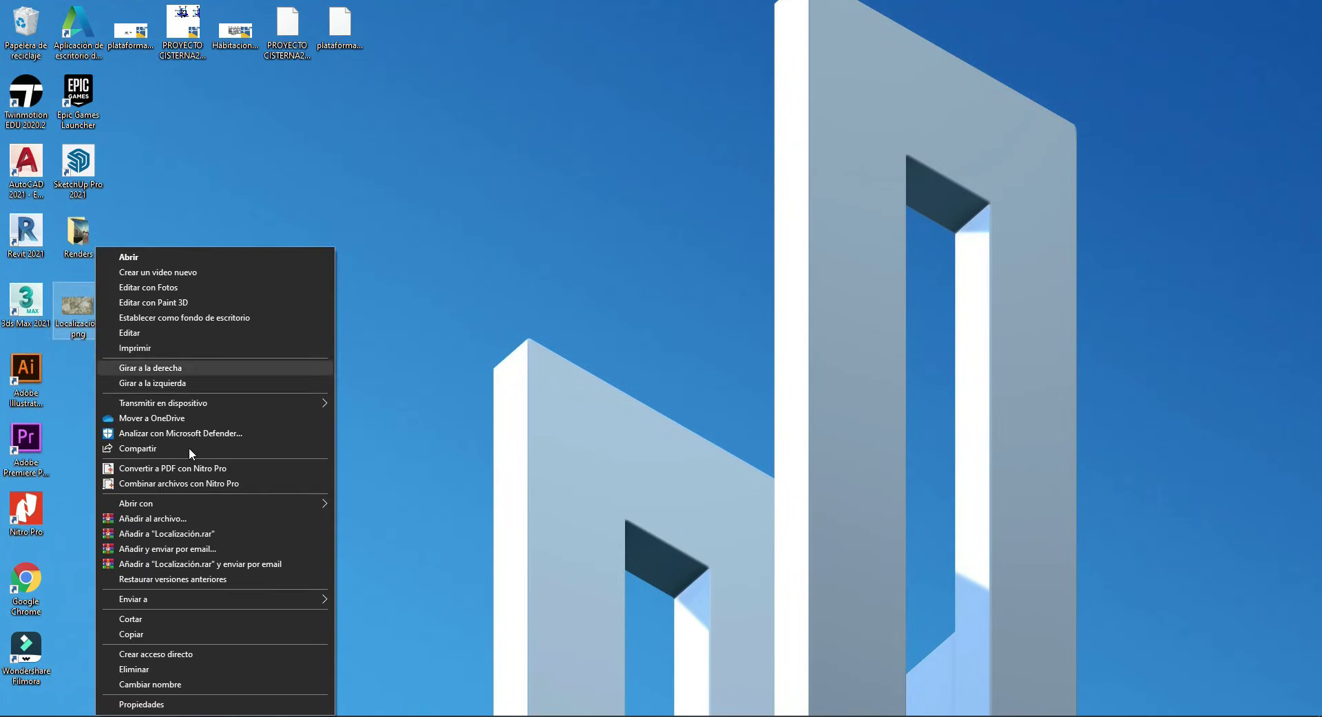
{"action": "left_click", "coordinate": [146, 637]}
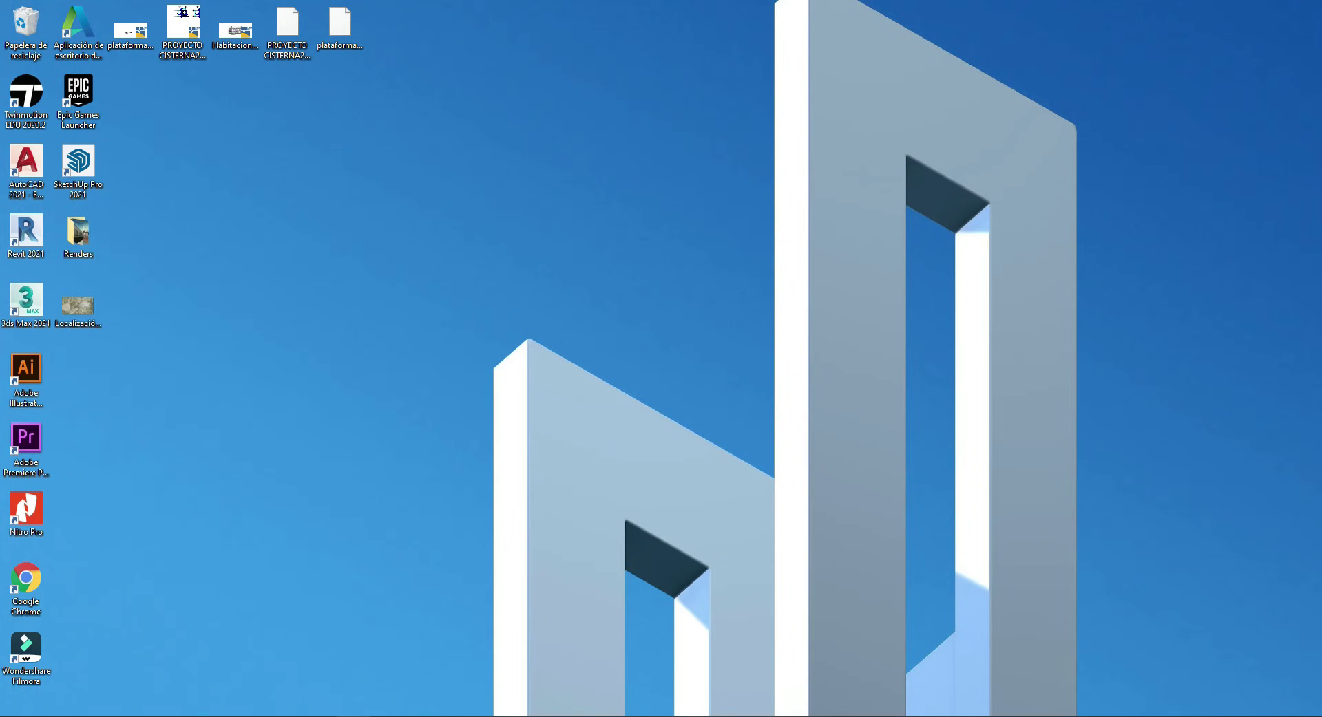
{"action": "key", "text": "alt+Tab"}
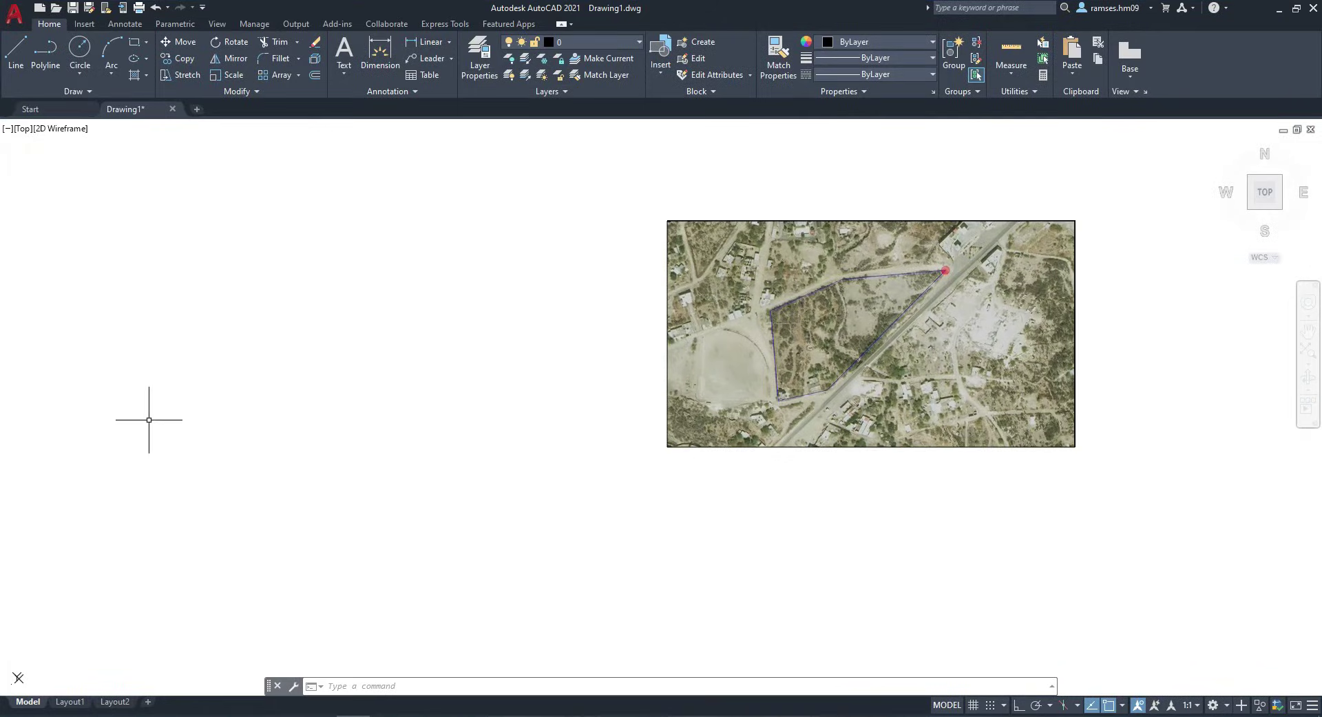
Paste the copied photo file at 0.5 scale with no rotation, left of the first photo
{"action": "key", "text": "ctrl+v"}
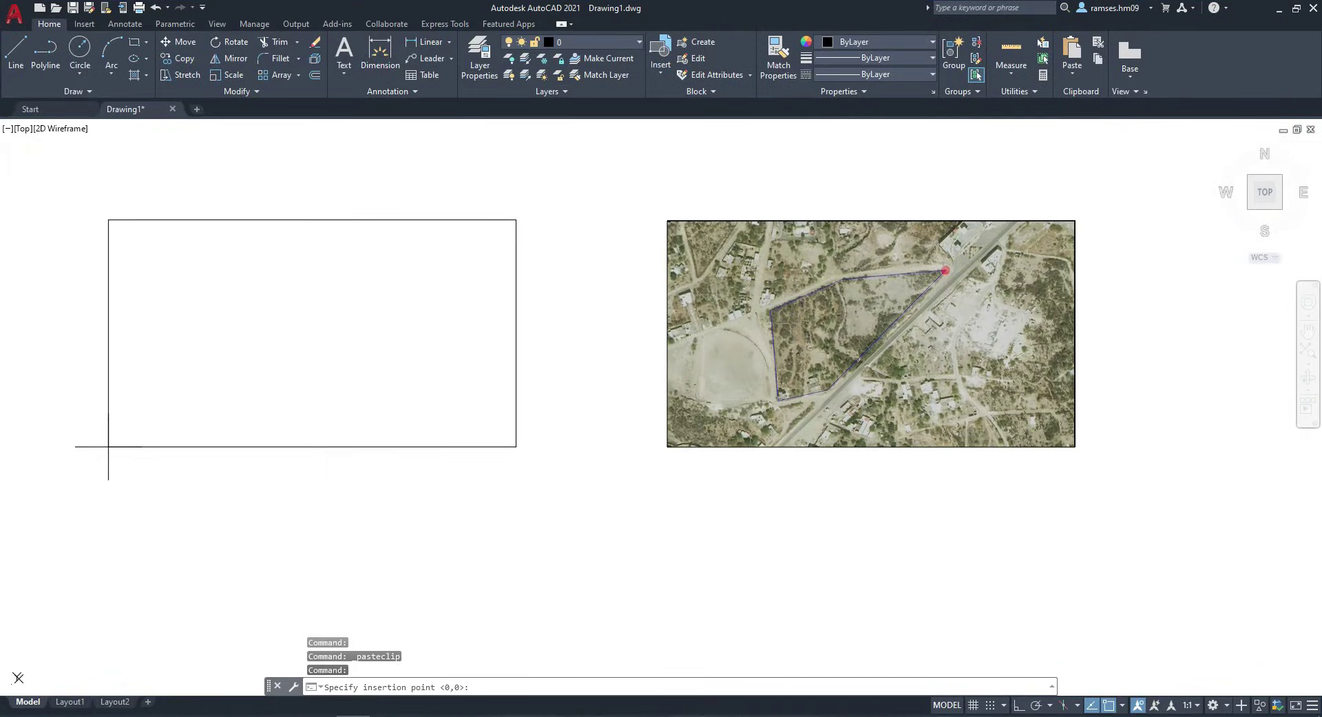
{"action": "left_click", "coordinate": [107, 438]}
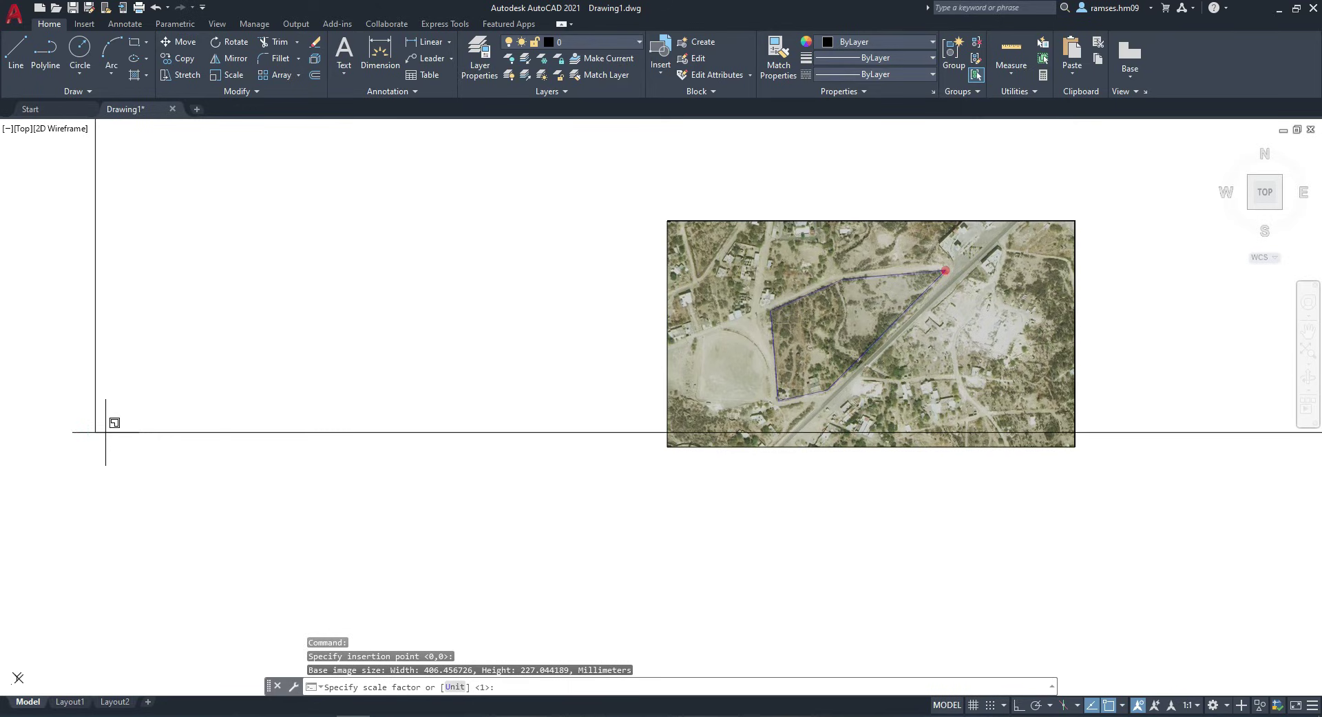
{"action": "type", "text": ".5"}
{"action": "key", "text": "Return"}
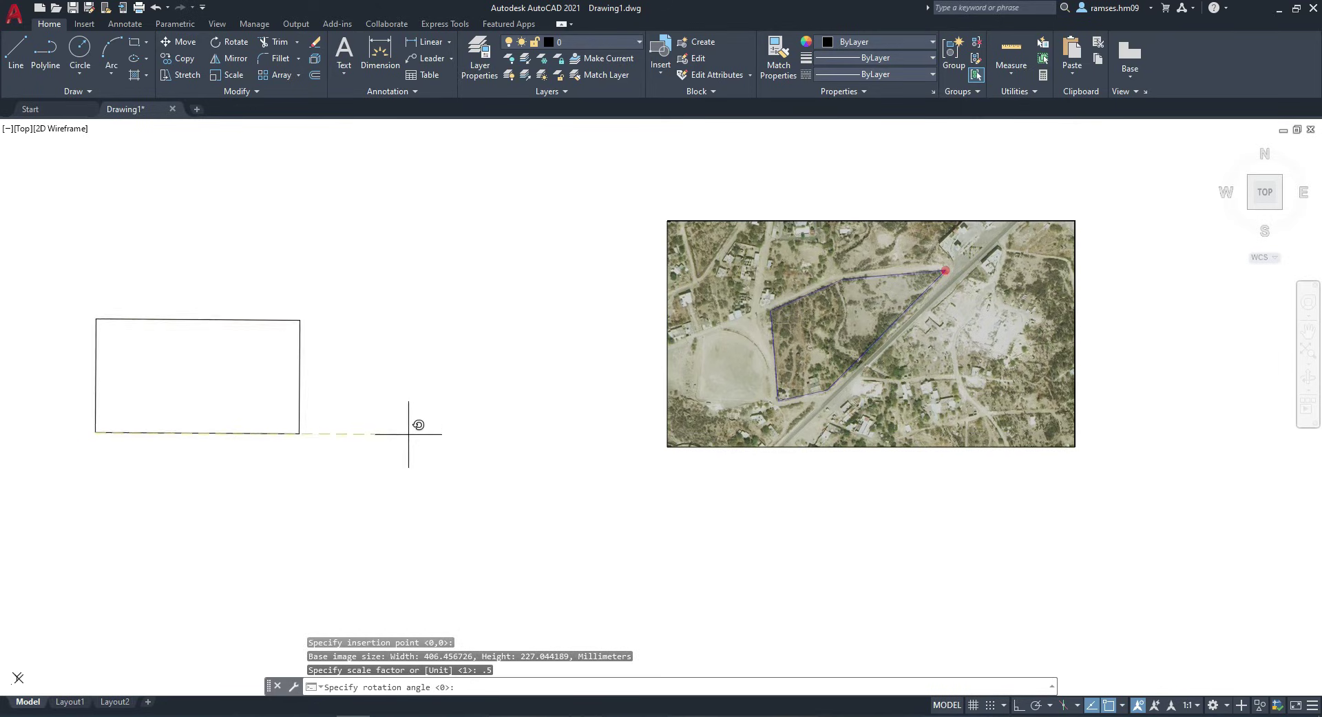
{"action": "left_click", "coordinate": [408, 434]}
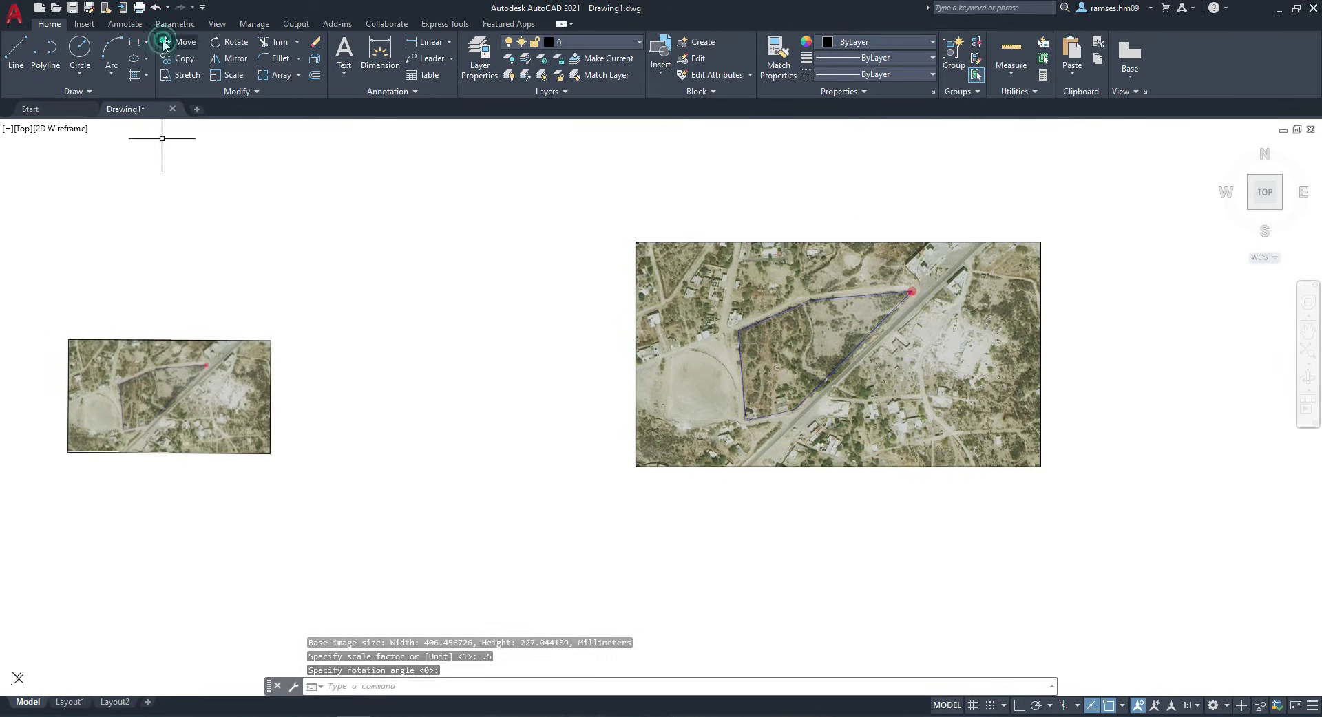
Move the half-size photo closer beside the large embedded photo
{"action": "left_click", "coordinate": [163, 46]}
{"action": "left_click", "coordinate": [68, 395]}
{"action": "key", "text": "Return"}
{"action": "left_click", "coordinate": [175, 393]}
{"action": "left_click", "coordinate": [448, 395]}
{"action": "key", "text": "Escape"}
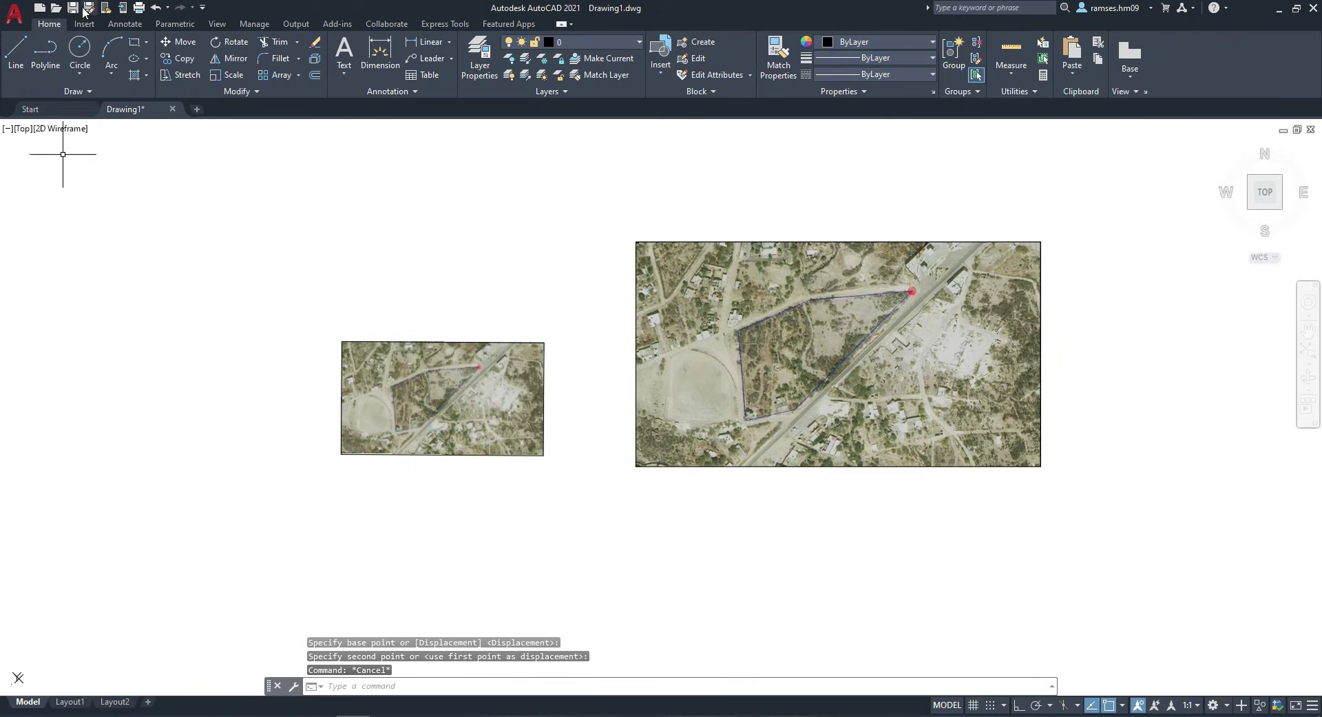
Save Drawing1 and close it
{"action": "left_click", "coordinate": [72, 8]}
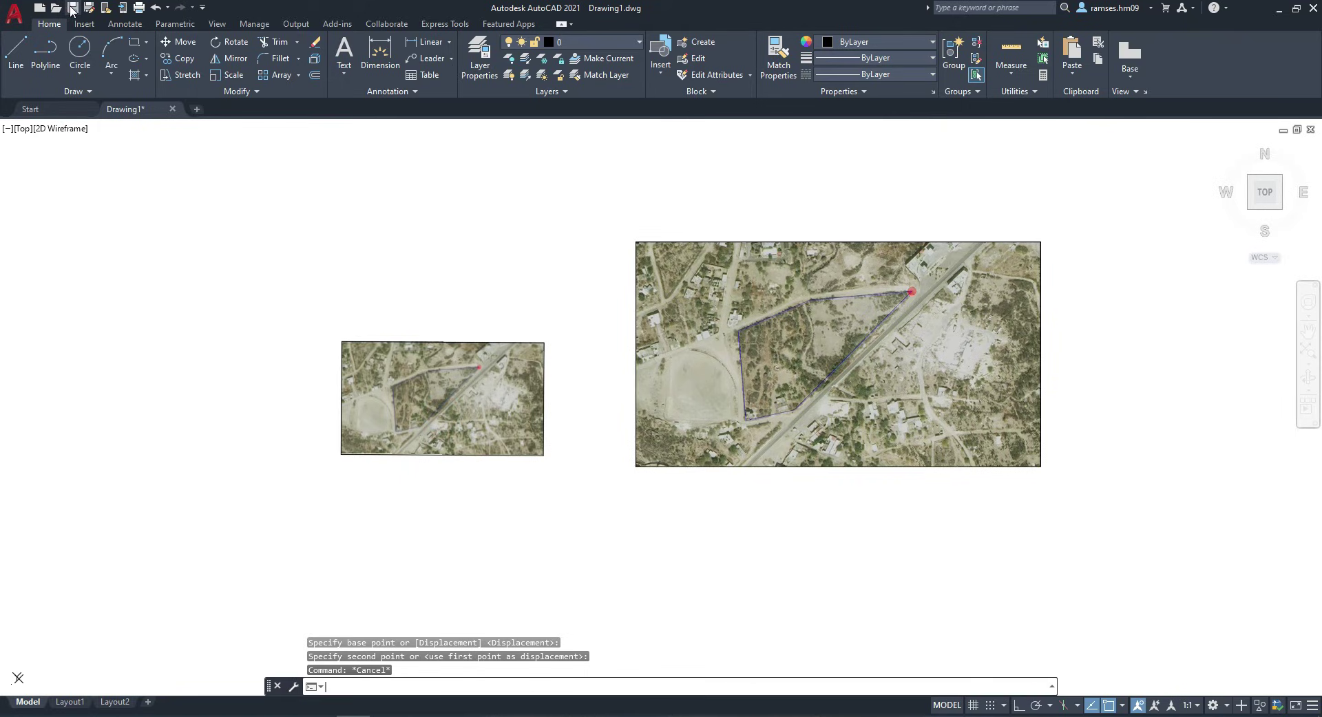
{"action": "left_click", "coordinate": [71, 9]}
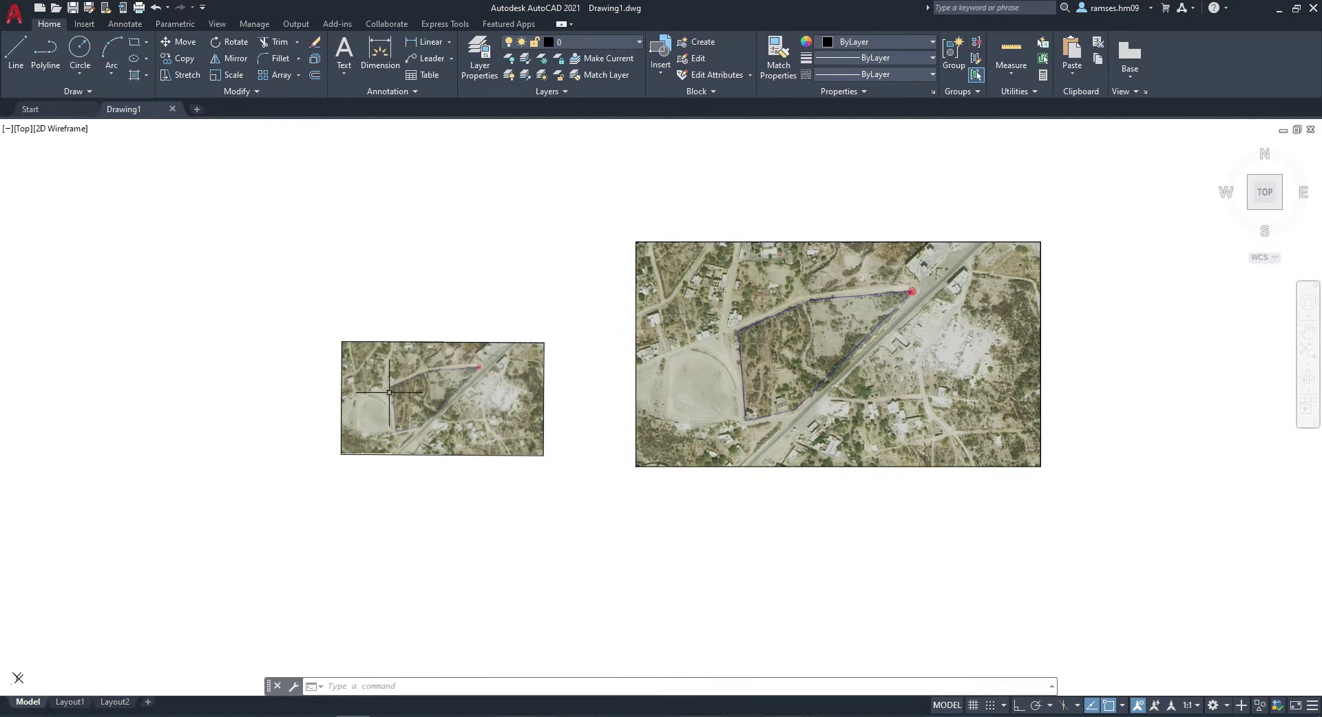
{"action": "left_click", "coordinate": [1312, 7]}
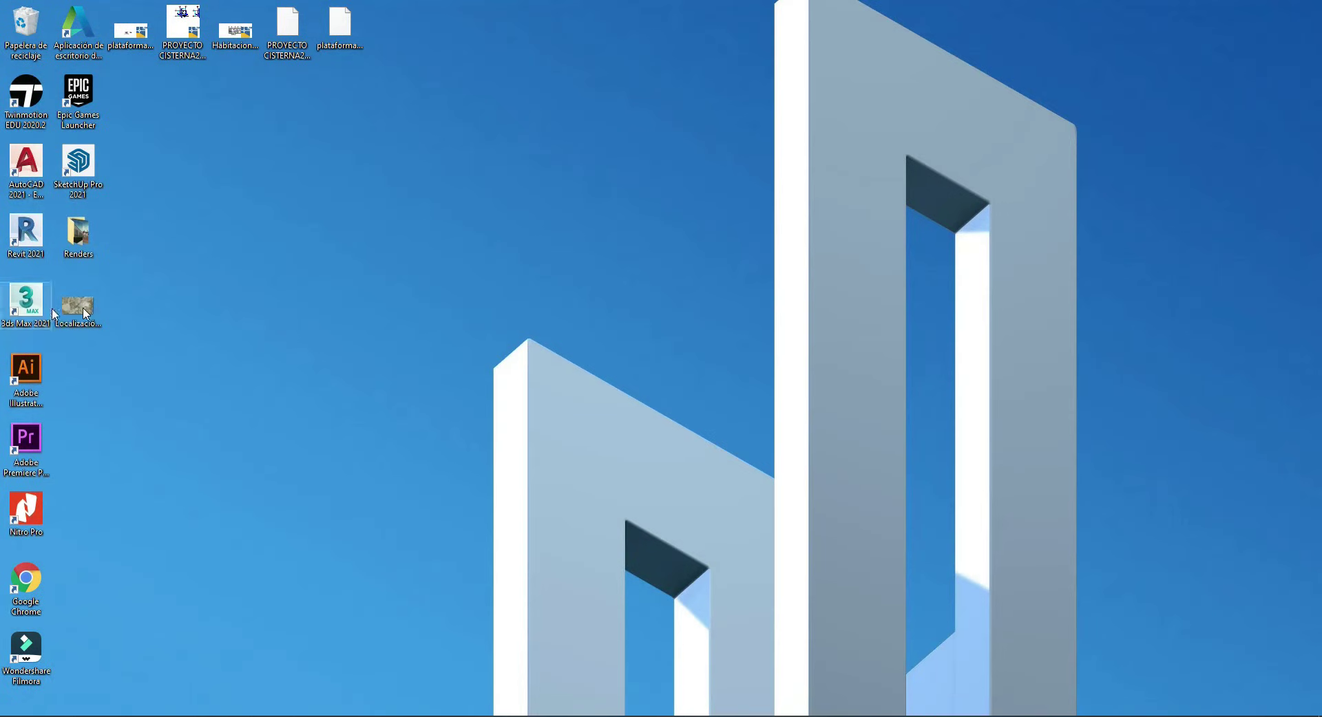
Delete the Localización.png file from the desktop
{"action": "right_click", "coordinate": [87, 313]}
{"action": "left_click", "coordinate": [123, 670]}
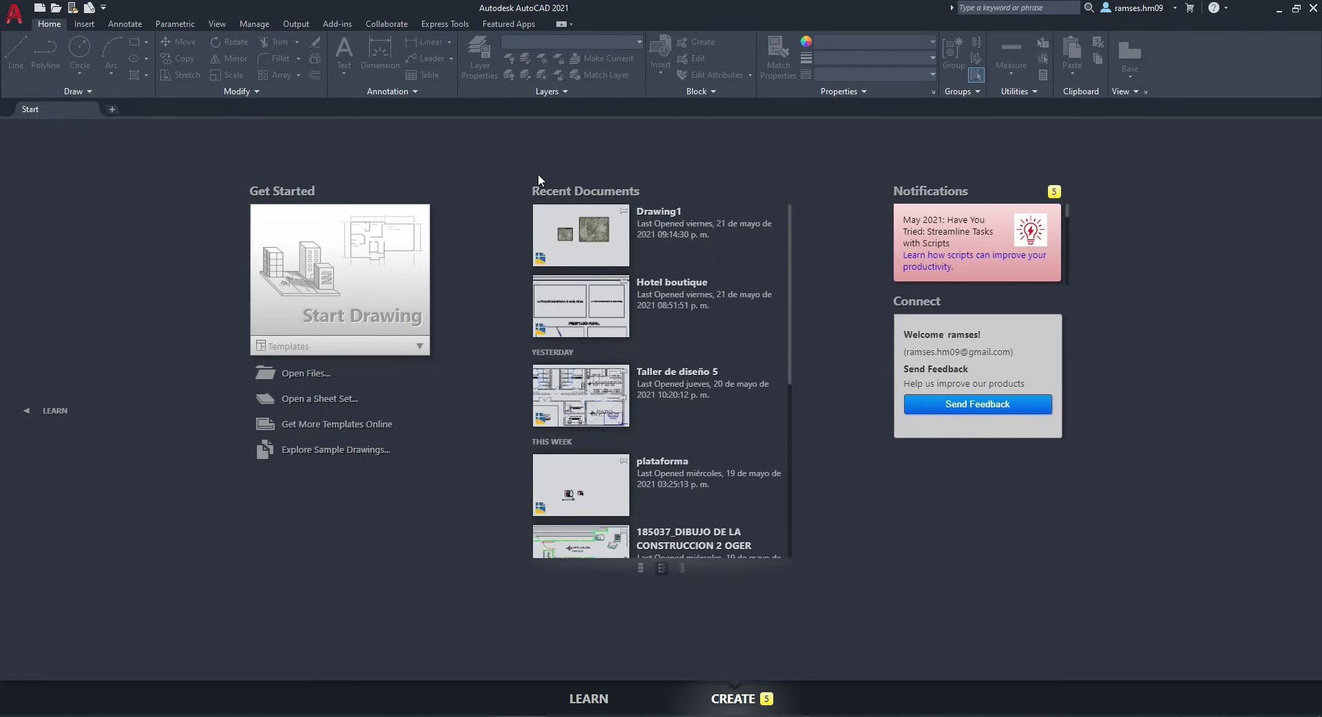
Reopen Drawing1 from Recent Documents on the AutoCAD Start page
{"action": "left_click", "coordinate": [586, 237]}
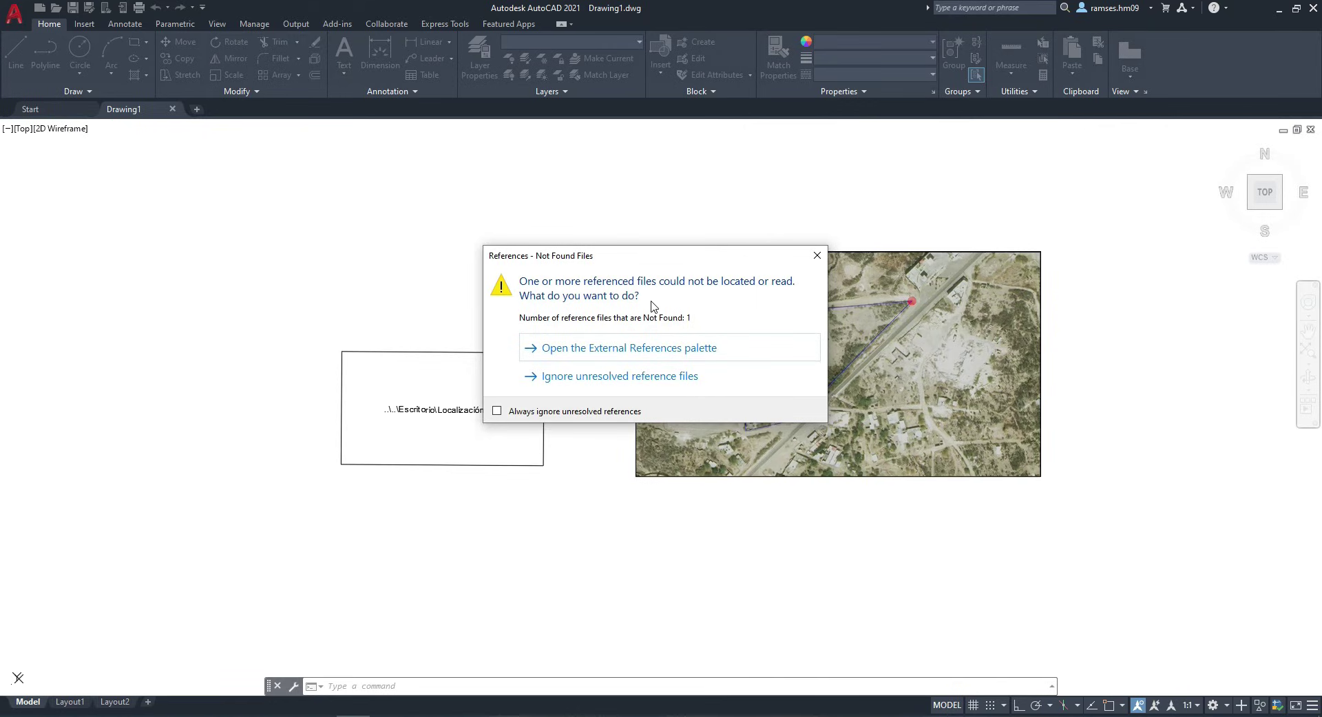
Check in the External References palette that Localización.png is Not Found, then close it
{"action": "left_click", "coordinate": [630, 350]}
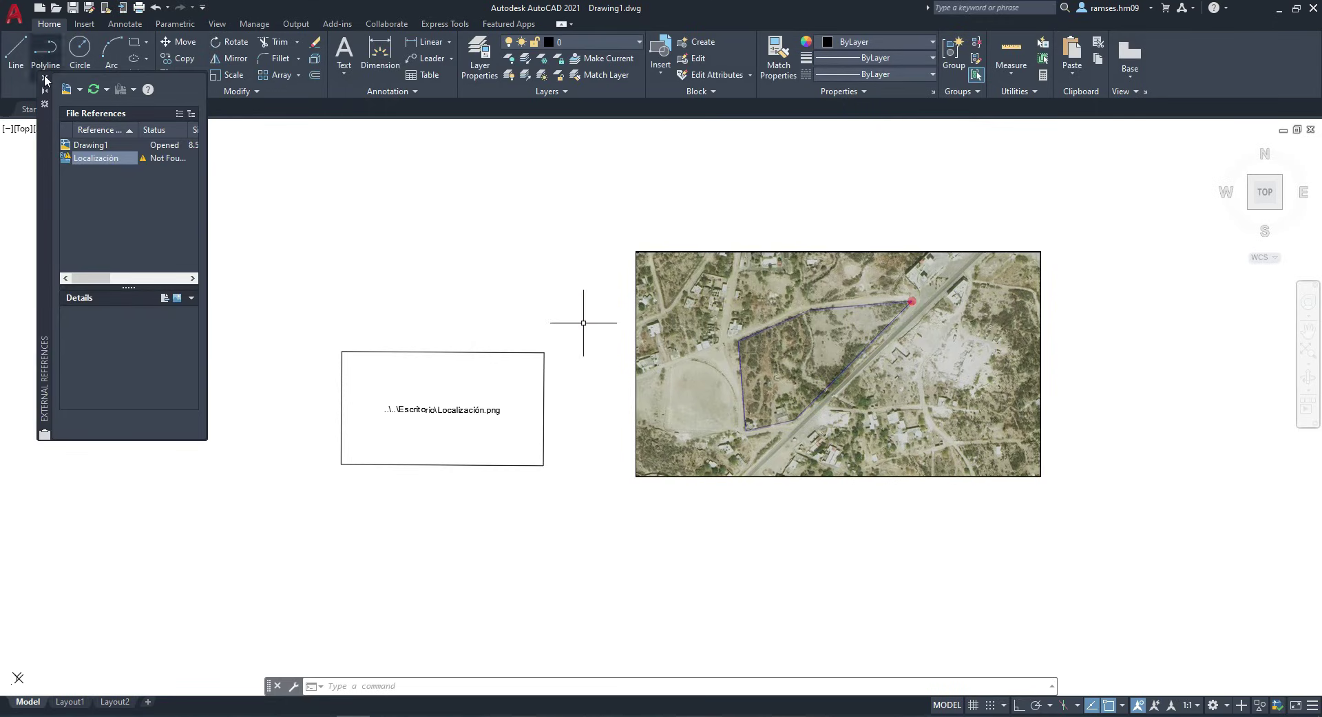
{"action": "left_click", "coordinate": [46, 78]}
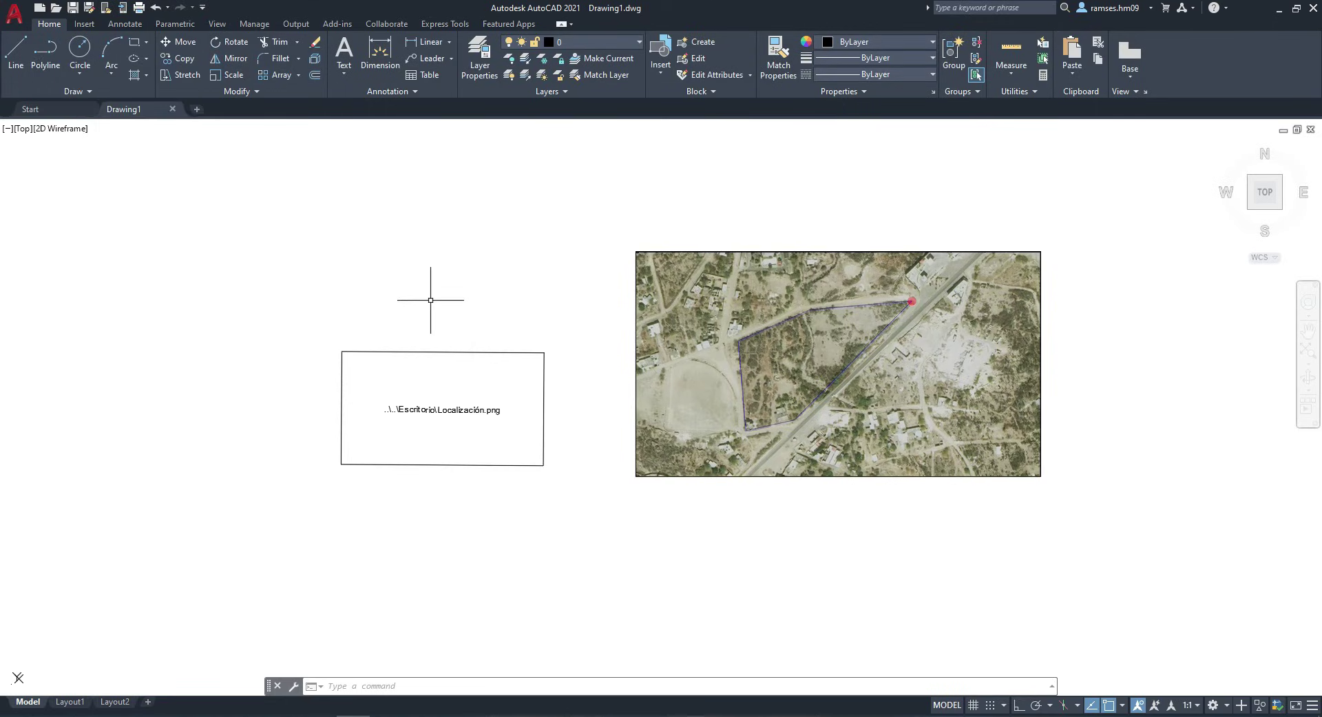